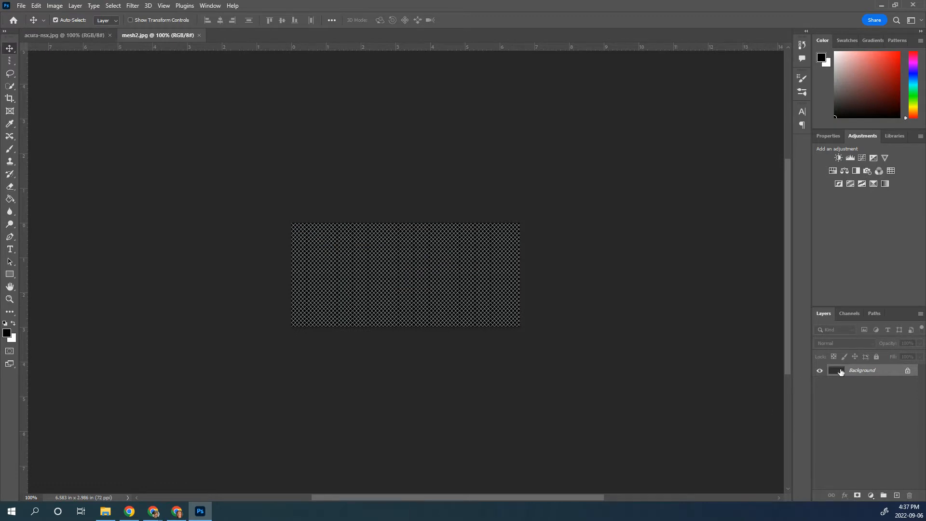
Copy the mesh image into acura-nsx.jpg, scaled to 85.41%, rotated -18.23° and positioned over the car's front bumper.
drag(858, 373, 408, 303)
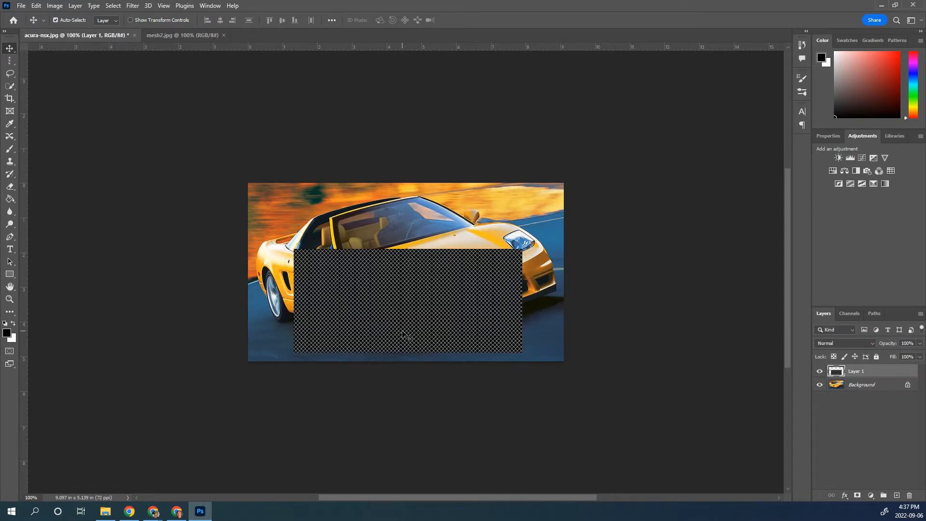
key(ctrl+t)
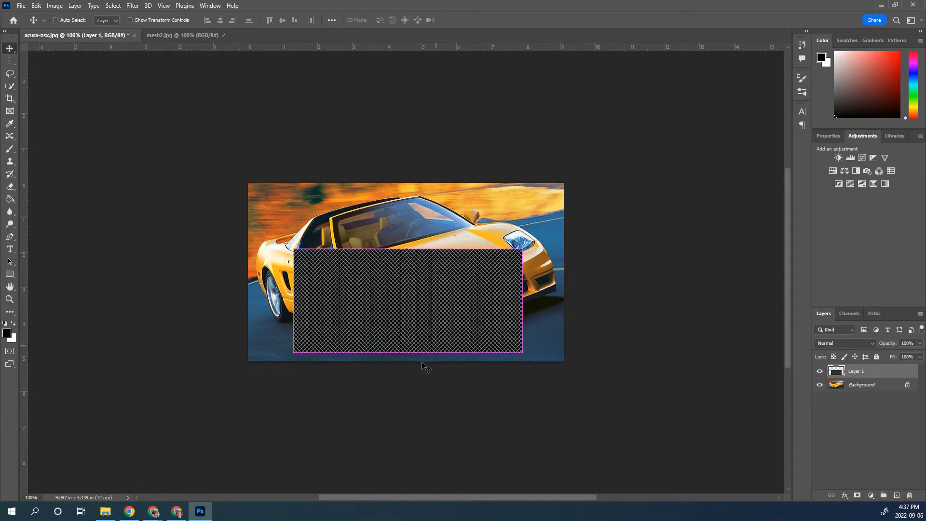
drag(283, 359, 316, 384)
drag(392, 300, 442, 305)
drag(553, 220, 541, 260)
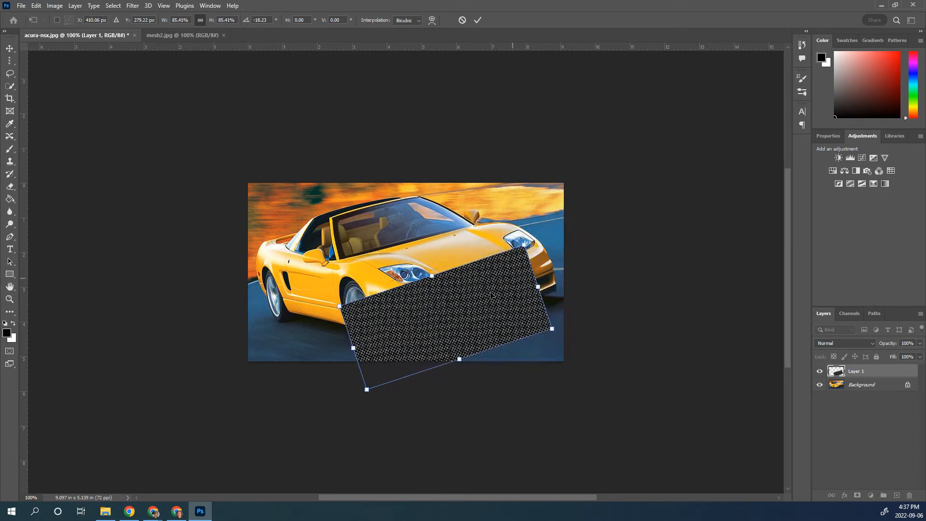
drag(470, 317, 491, 311)
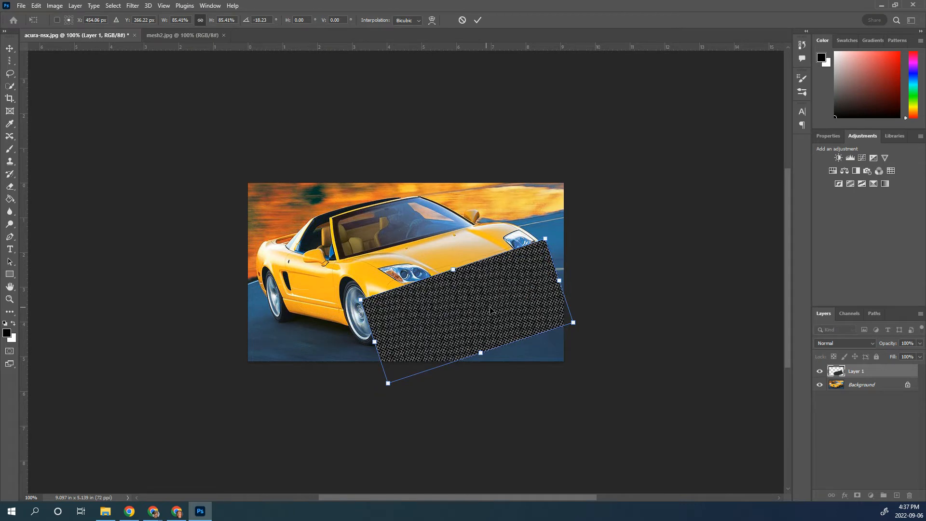
click(478, 20)
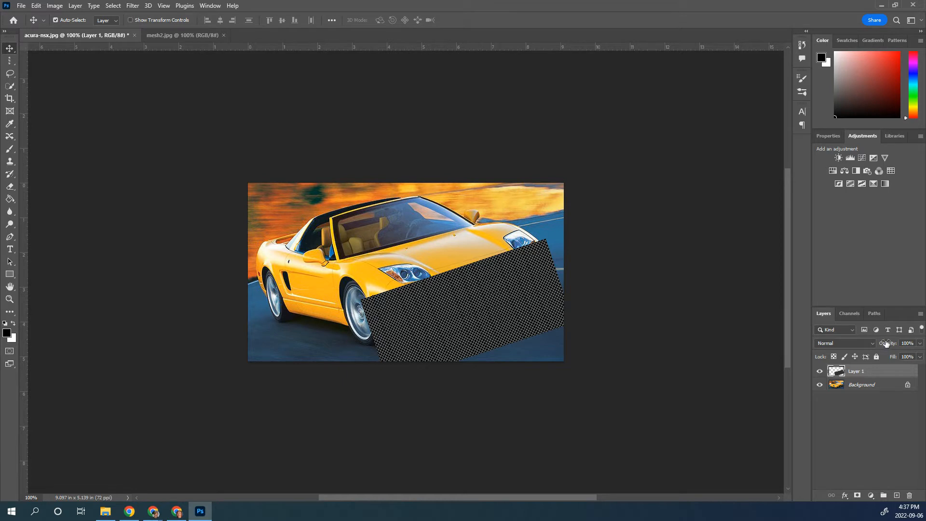
Set the mesh layer's opacity to 72%, hide it and make the Background layer active.
drag(891, 343, 877, 344)
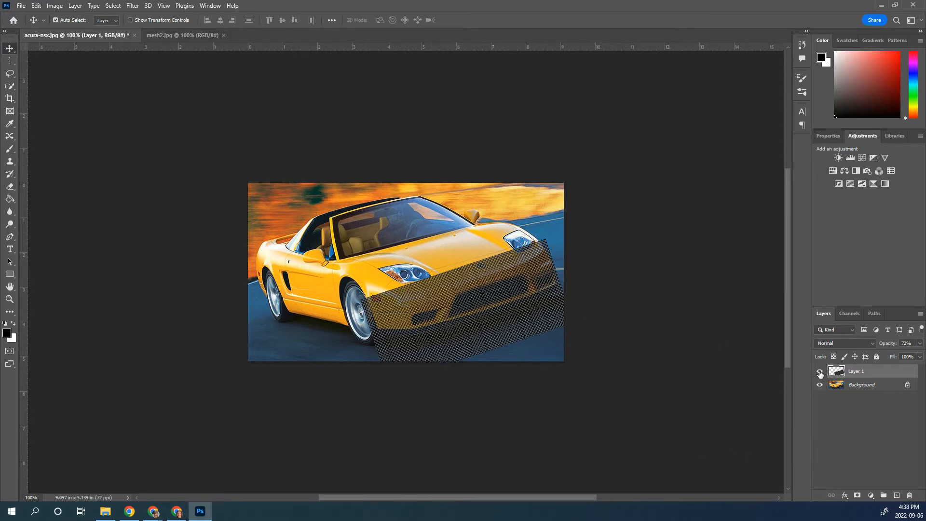
click(820, 372)
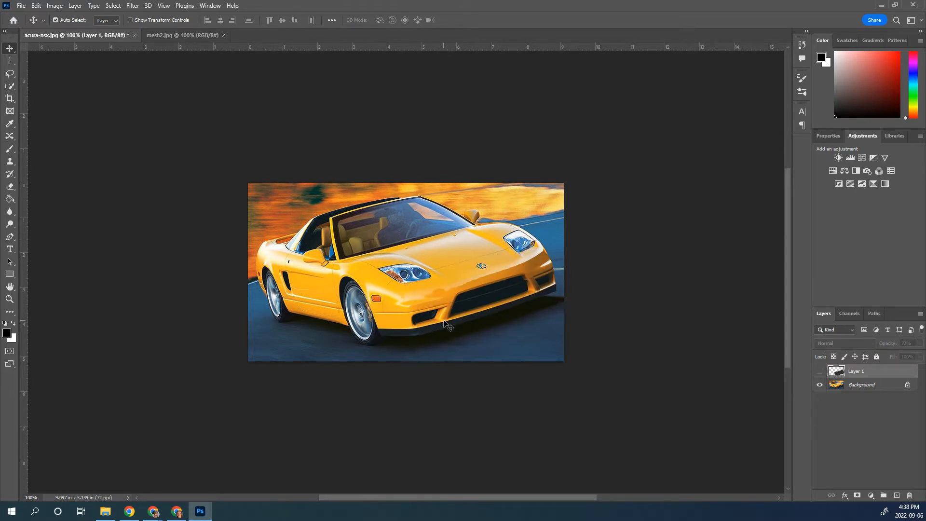
scroll(444, 321, up, 3)
scroll(438, 314, up, 2)
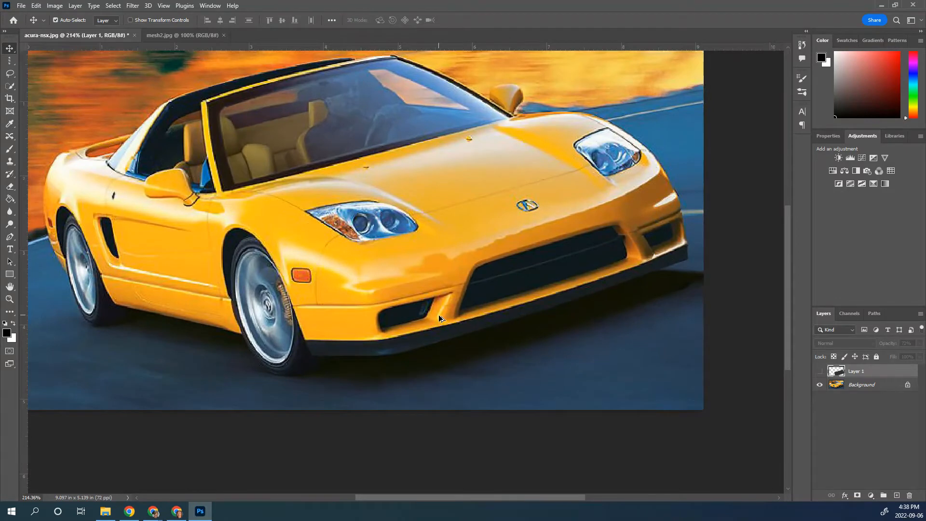
scroll(439, 314, up, 1)
click(869, 386)
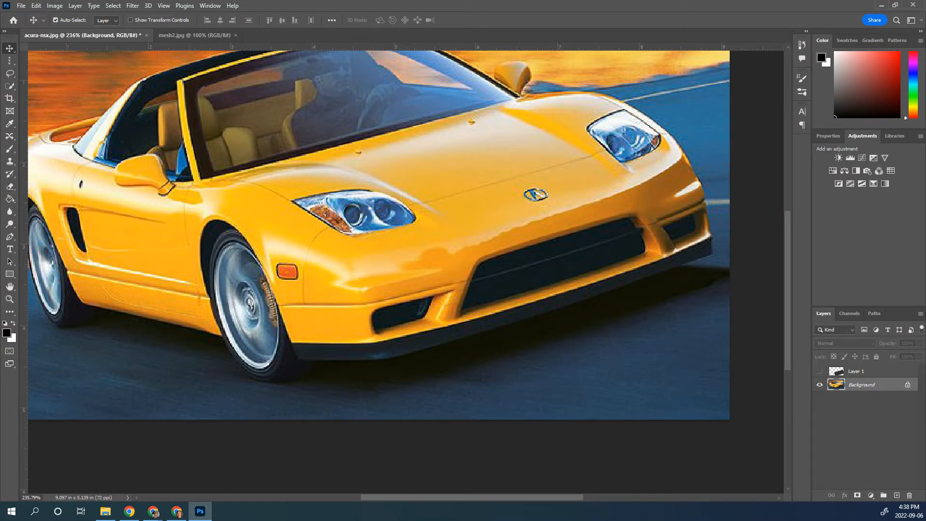
click(8, 89)
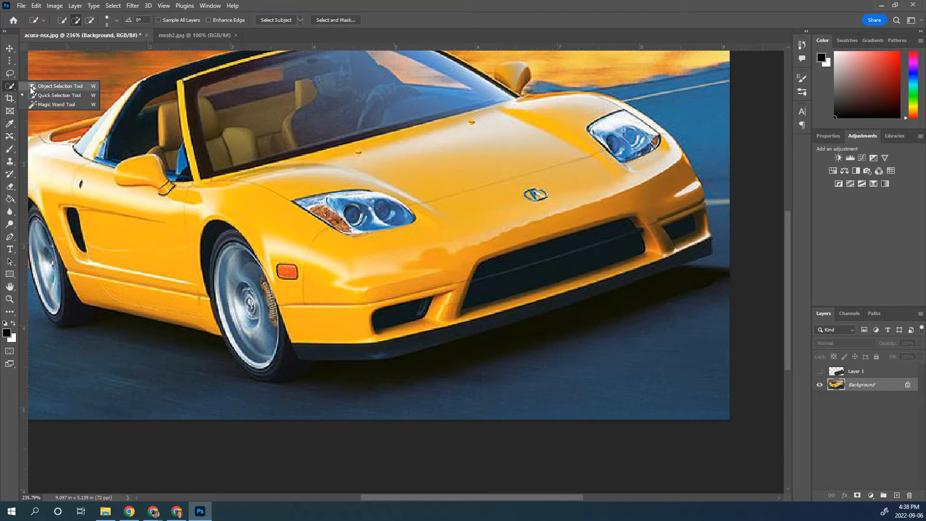
click(37, 95)
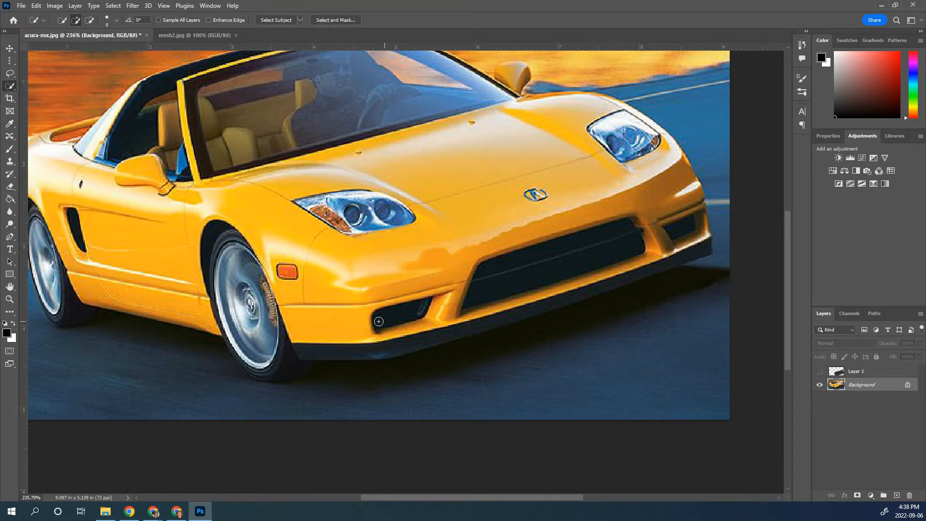
drag(381, 320, 391, 319)
mouse_move(500, 289)
mouse_down()
mouse_move(505, 274)
mouse_move(573, 263)
mouse_move(630, 227)
mouse_up()
key(alt)
mouse_move(457, 321)
mouse_down()
mouse_move(622, 272)
mouse_move(640, 265)
mouse_move(636, 256)
mouse_move(461, 316)
mouse_move(530, 301)
mouse_up()
mouse_move(674, 229)
mouse_down()
mouse_move(706, 234)
mouse_move(700, 205)
mouse_move(702, 219)
mouse_up()
key(ctrl+d)
Select the three dark bumper openings with the Magic Wand at tolerance 20, and fill gaps in the selection with the Lasso.
key(shift+w)
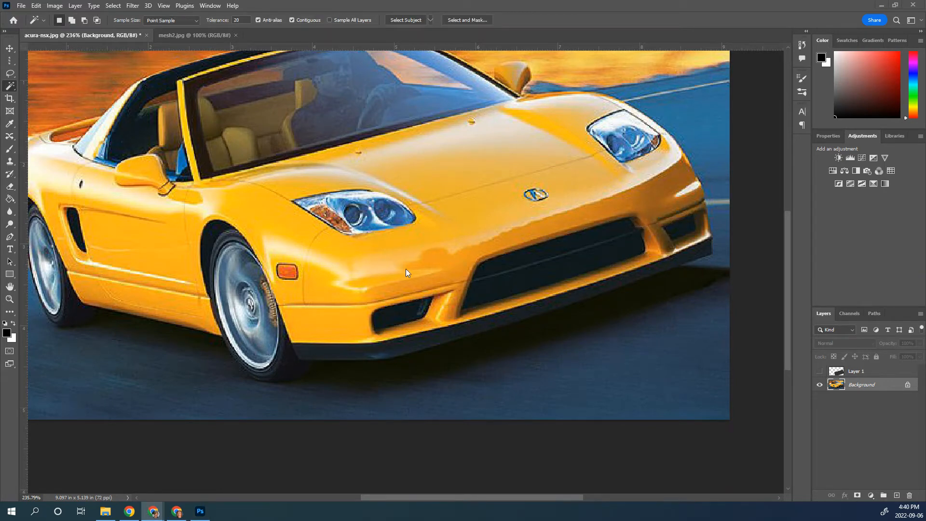
click(406, 315)
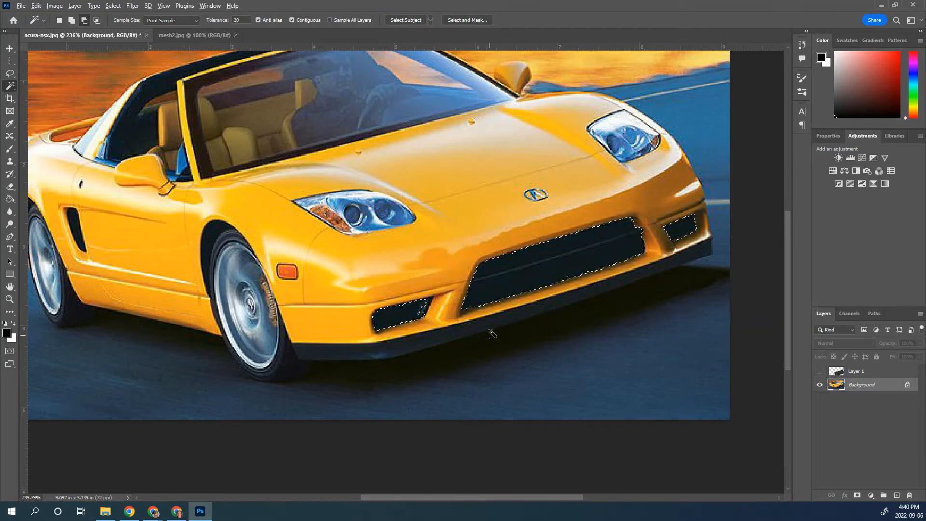
scroll(488, 338, up, 2)
scroll(374, 289, up, 3)
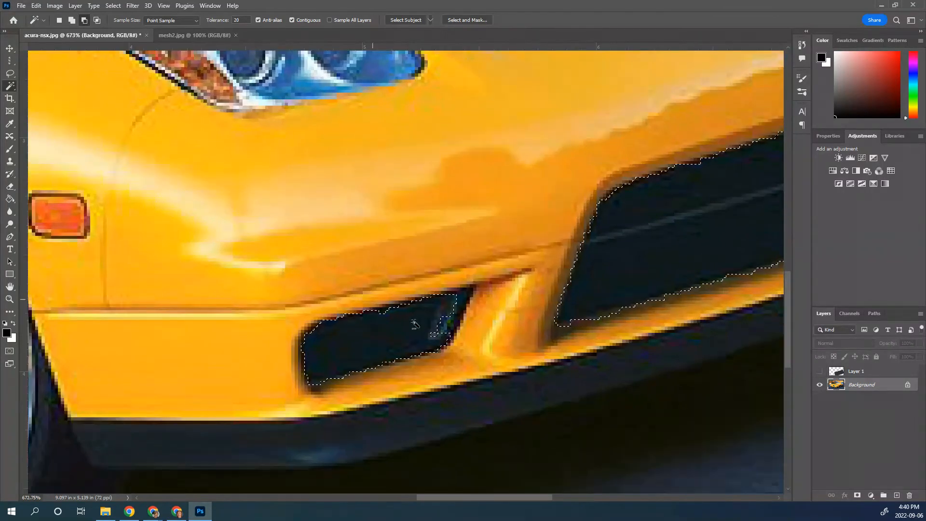
click(10, 74)
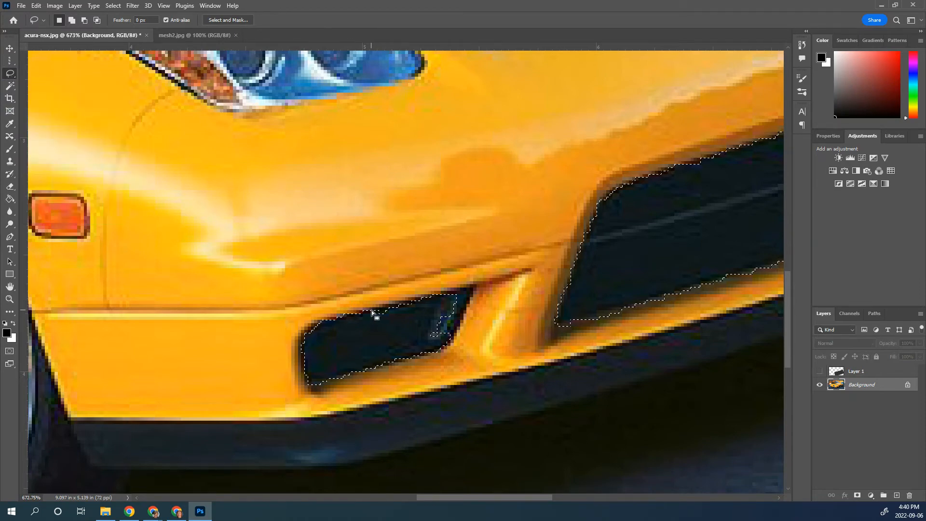
key(shift)
mouse_move(456, 305)
mouse_down()
mouse_move(437, 343)
mouse_move(422, 343)
mouse_move(424, 315)
mouse_move(447, 314)
mouse_up()
drag(722, 239, 467, 282)
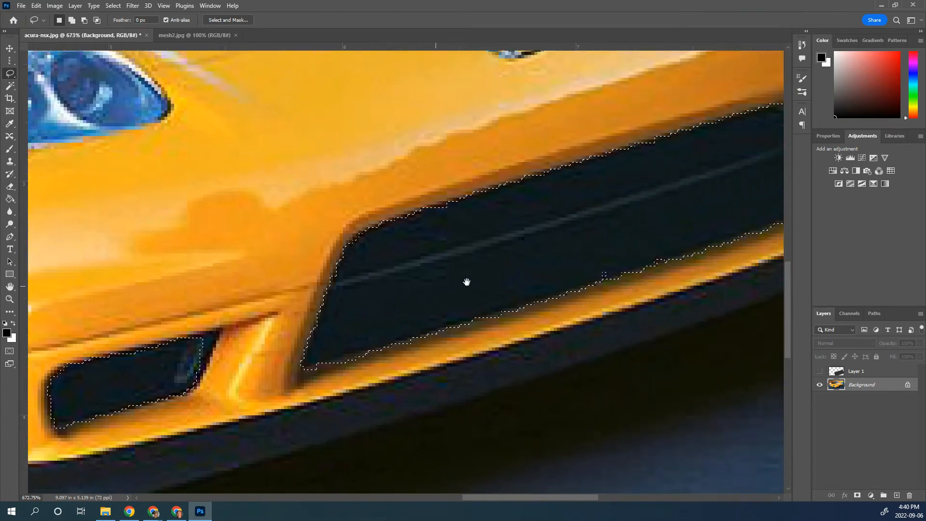
scroll(467, 274, down, 5)
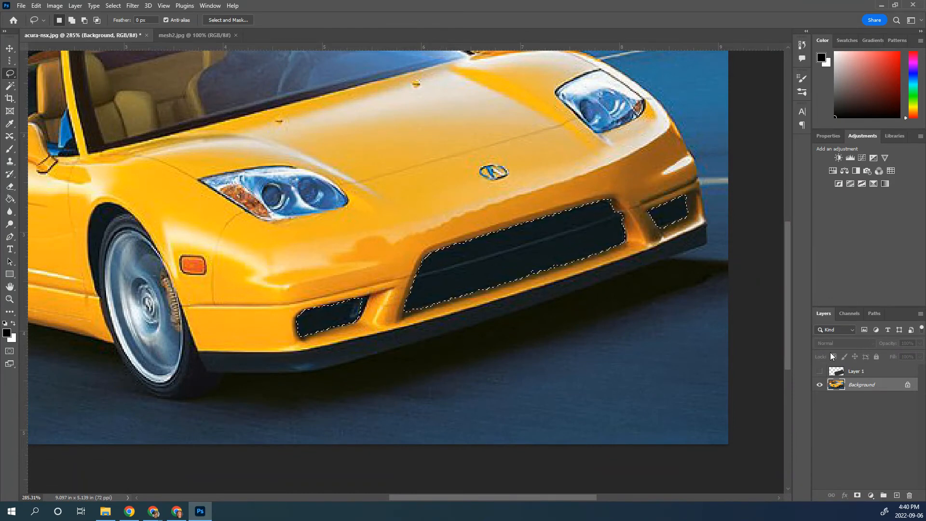
Show the mesh layer again and add a layer mask to it from the selection of the bumper openings.
click(853, 375)
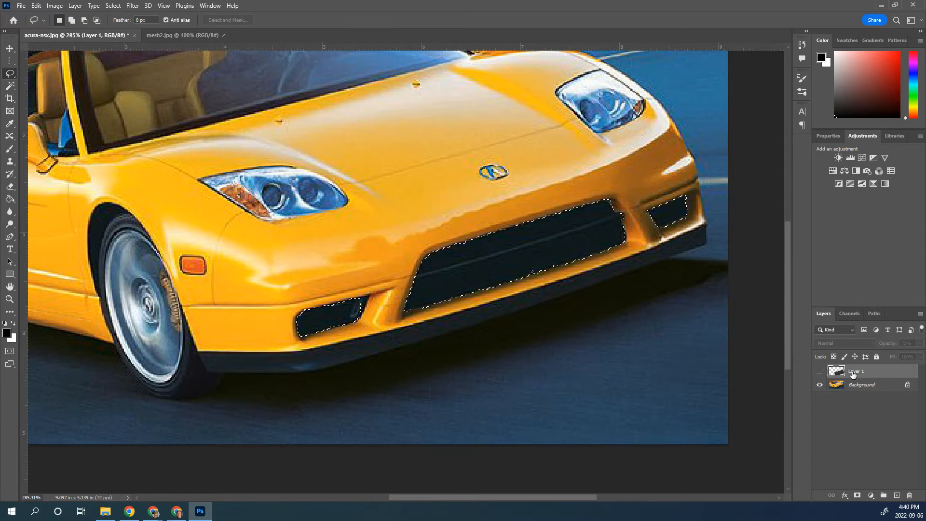
click(820, 371)
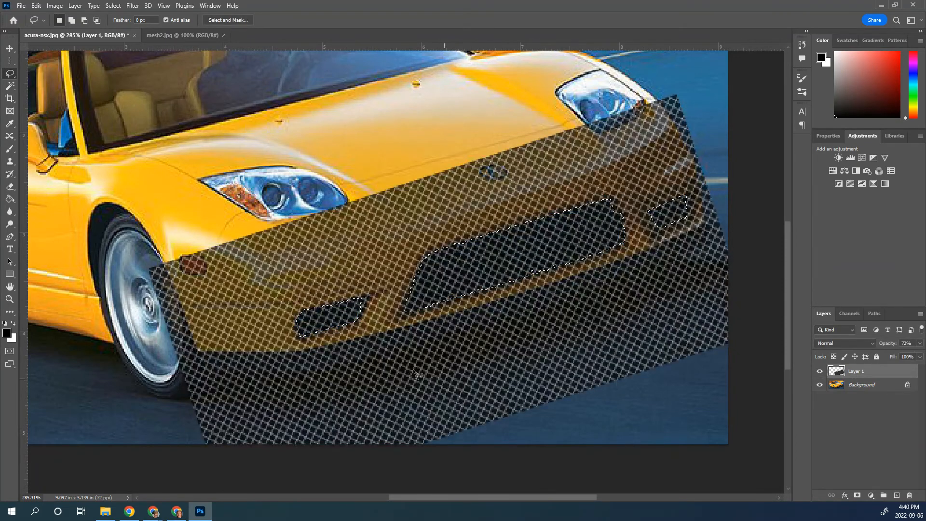
click(871, 496)
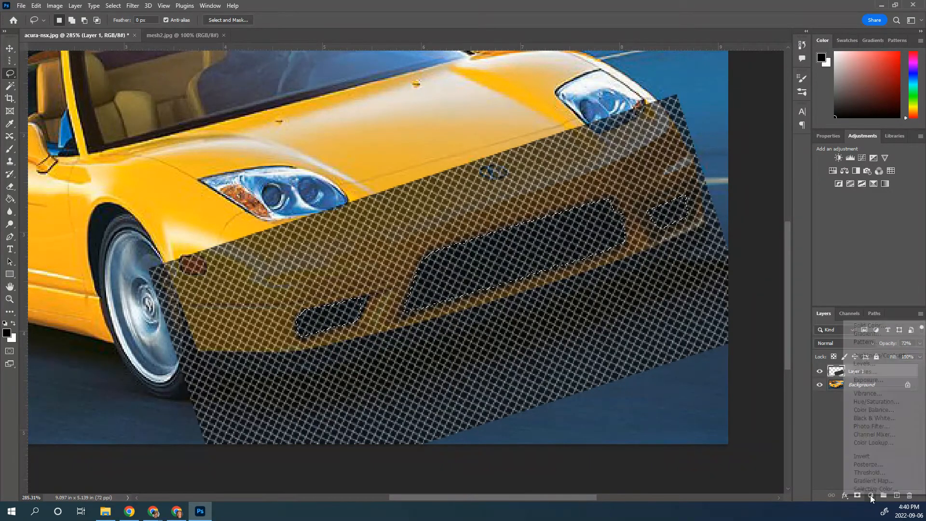
click(825, 457)
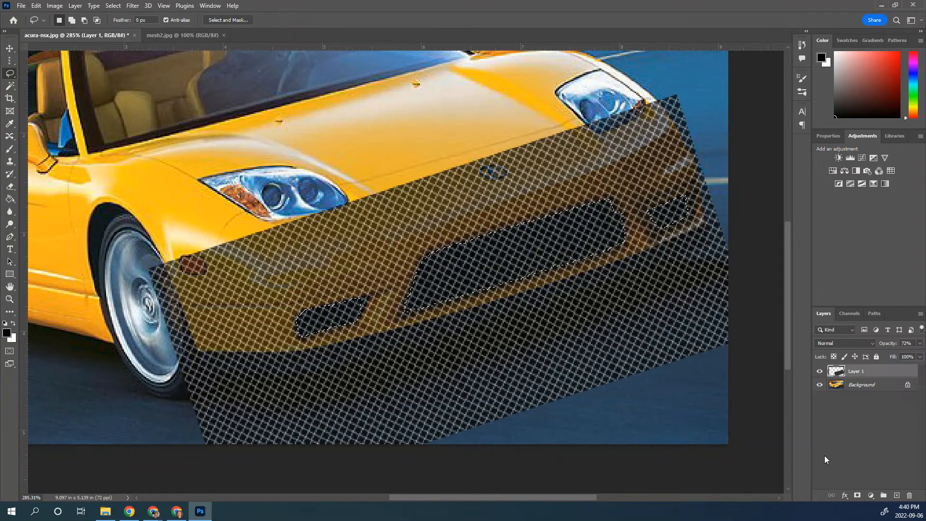
click(858, 496)
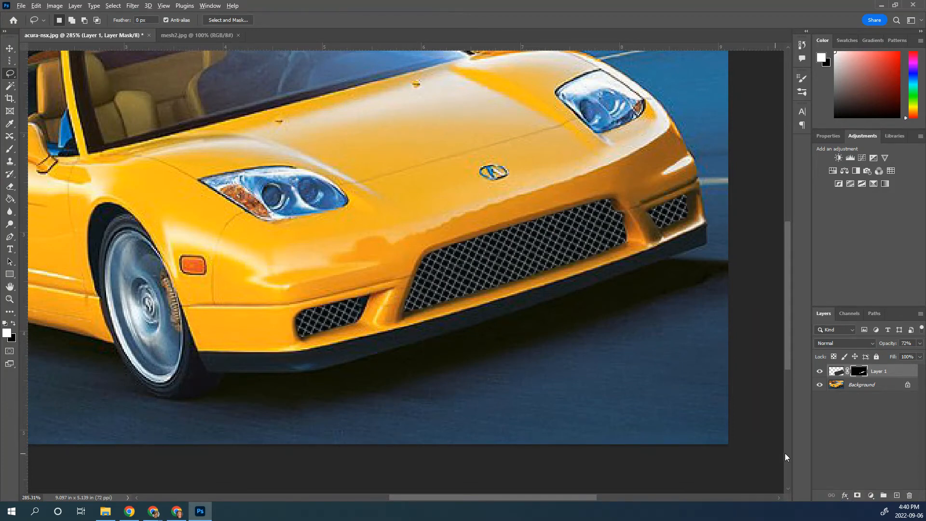
Lower the masked mesh layer's opacity to 23%.
scroll(610, 379, down, 5)
scroll(593, 355, down, 1)
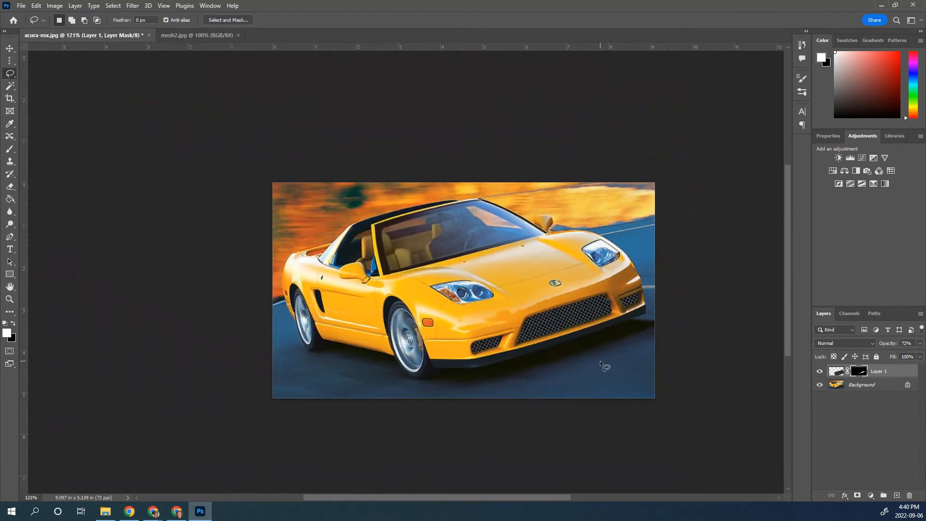
drag(894, 346, 890, 344)
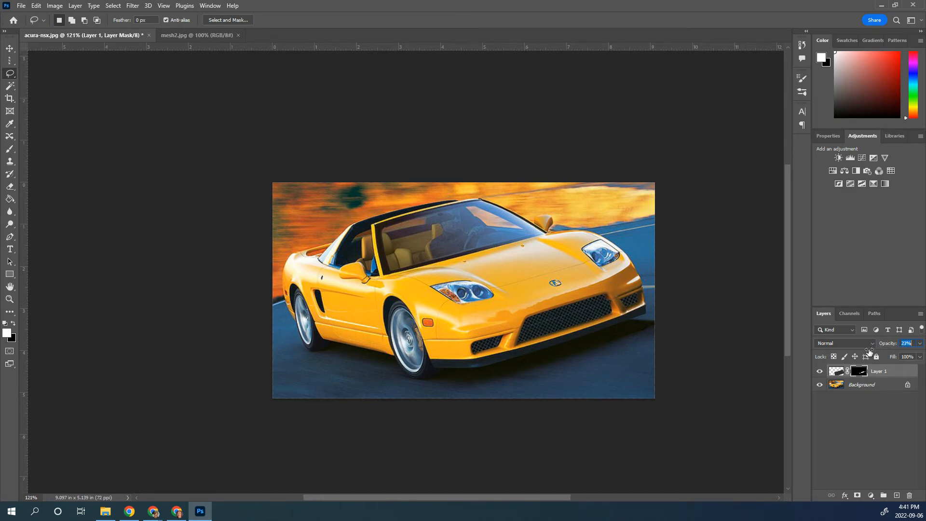
Brush white on the mask below the smaller opening near the front wheel, and paint the revealed mesh out again with black.
scroll(562, 383, up, 10)
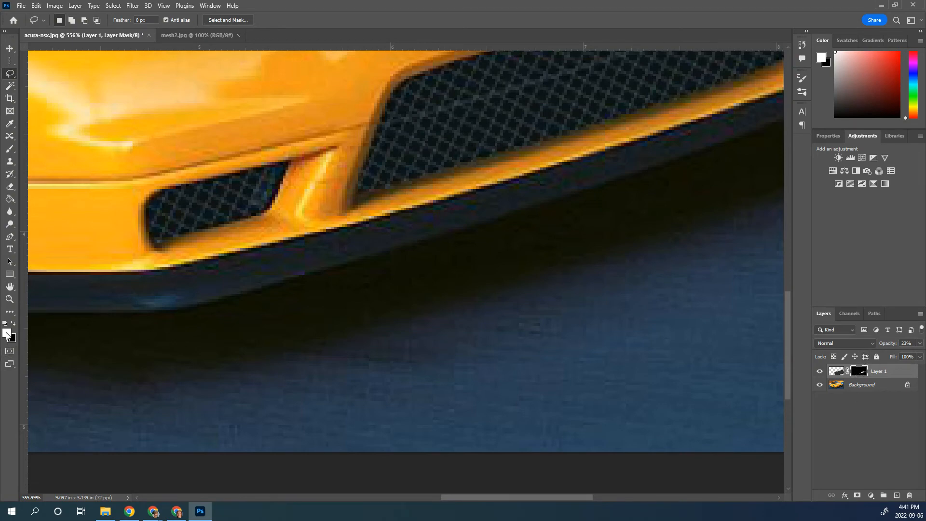
click(10, 149)
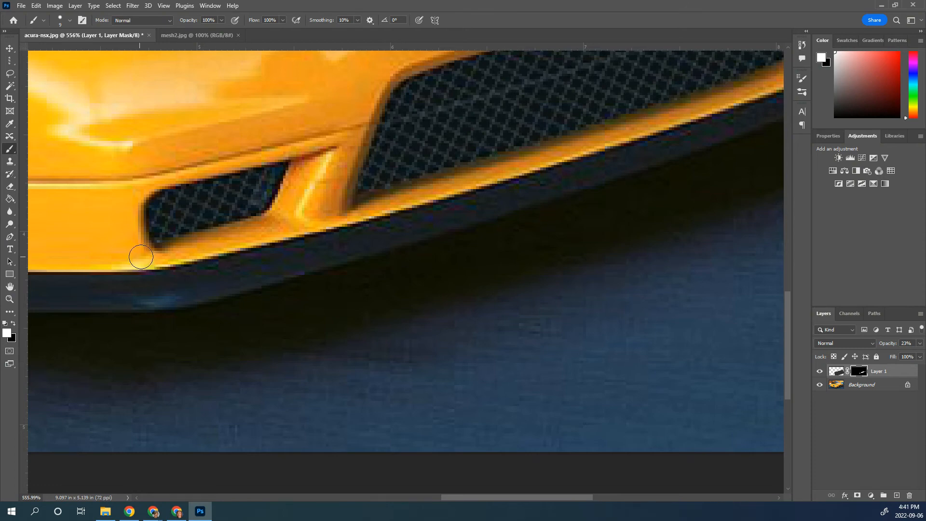
mouse_move(140, 252)
mouse_down()
mouse_move(198, 250)
mouse_move(155, 254)
mouse_move(102, 240)
mouse_move(219, 252)
mouse_move(159, 263)
mouse_move(282, 261)
mouse_up()
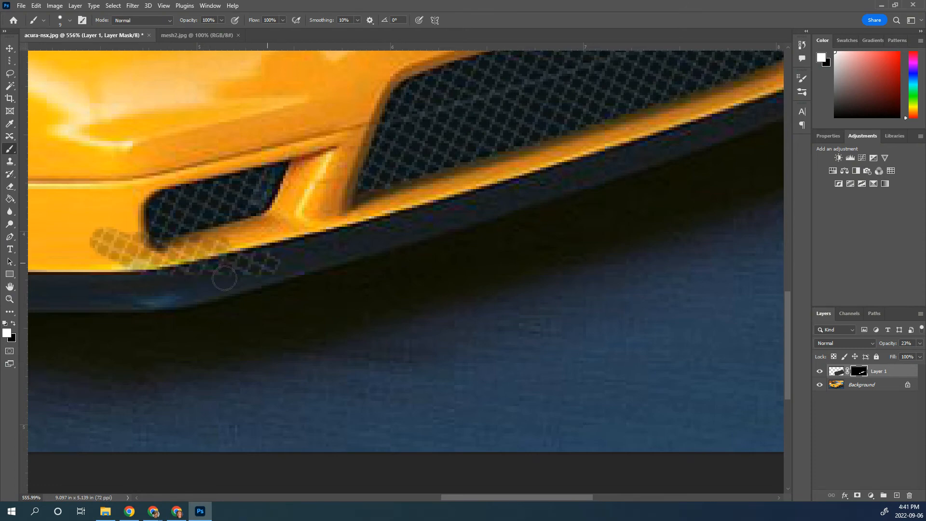
click(13, 325)
mouse_move(82, 232)
mouse_down()
mouse_move(95, 266)
mouse_move(110, 222)
mouse_move(114, 273)
mouse_move(131, 228)
mouse_move(143, 254)
mouse_move(210, 249)
mouse_move(173, 251)
mouse_move(191, 247)
mouse_move(258, 260)
mouse_move(249, 277)
mouse_move(128, 279)
mouse_move(265, 248)
mouse_up()
Paint black on the mesh layer's mask along the main grille's edge beside the far small opening.
drag(412, 207, 98, 328)
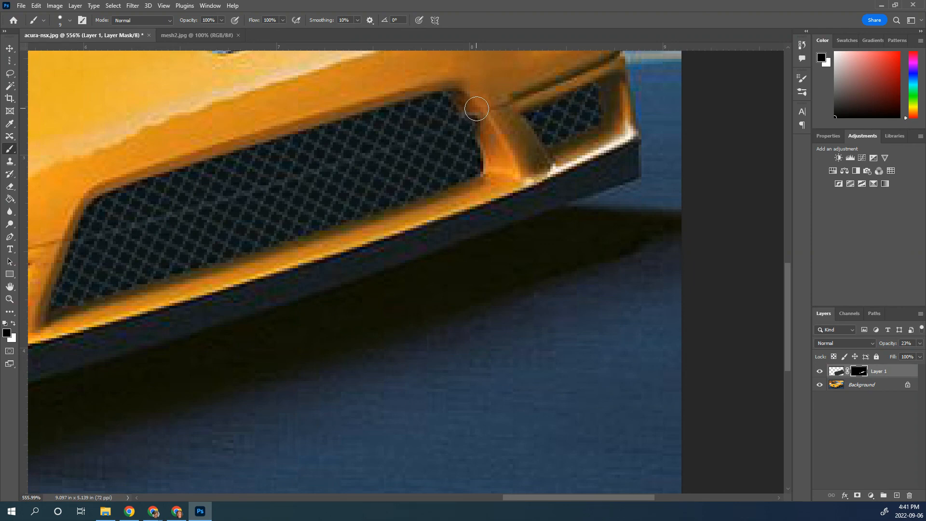
drag(476, 108, 494, 144)
drag(504, 201, 419, 206)
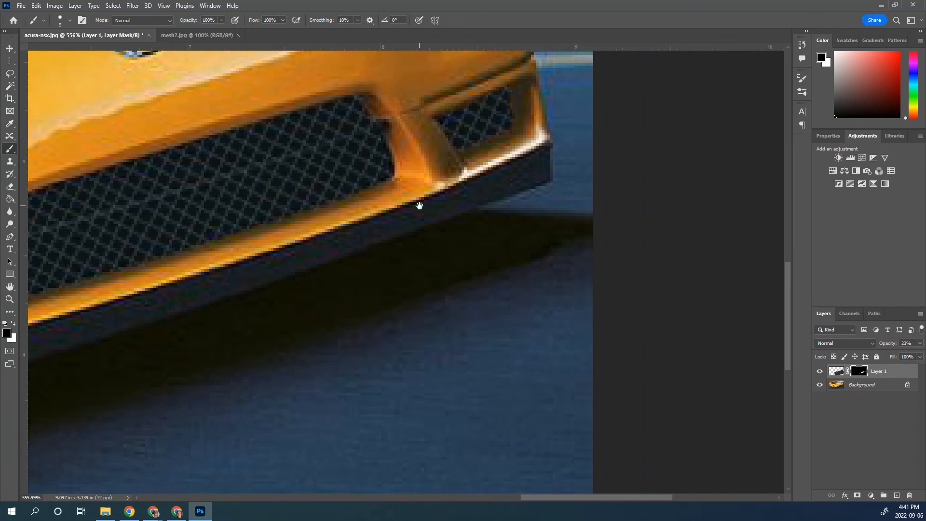
scroll(225, 305, down, 3)
scroll(370, 309, down, 5)
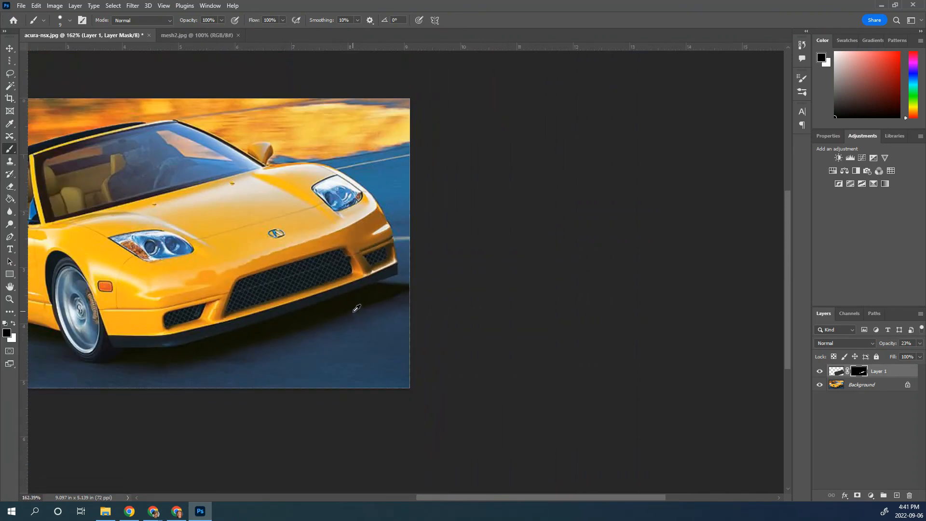